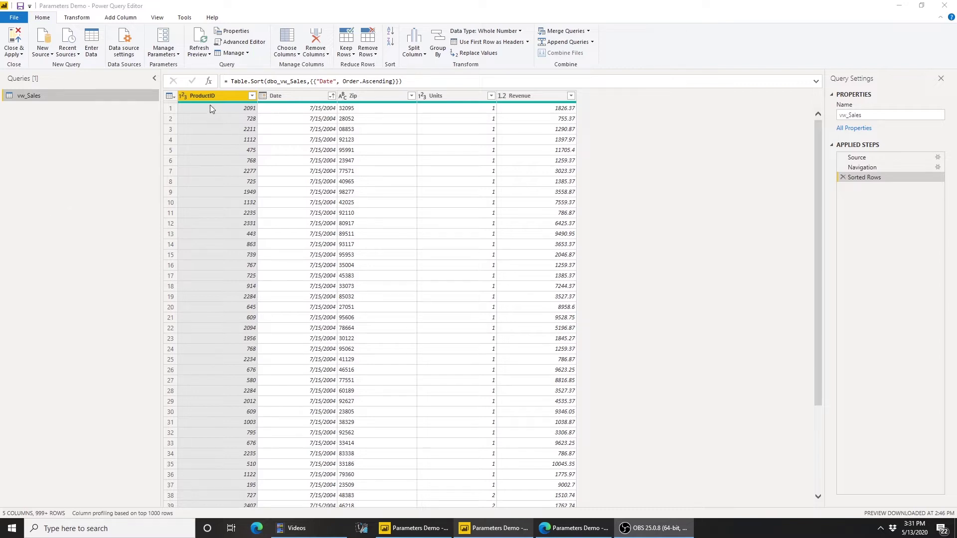
# Step: Browse the full list of Date values in the filter menu without applying a filter
pyautogui.click(332, 95)
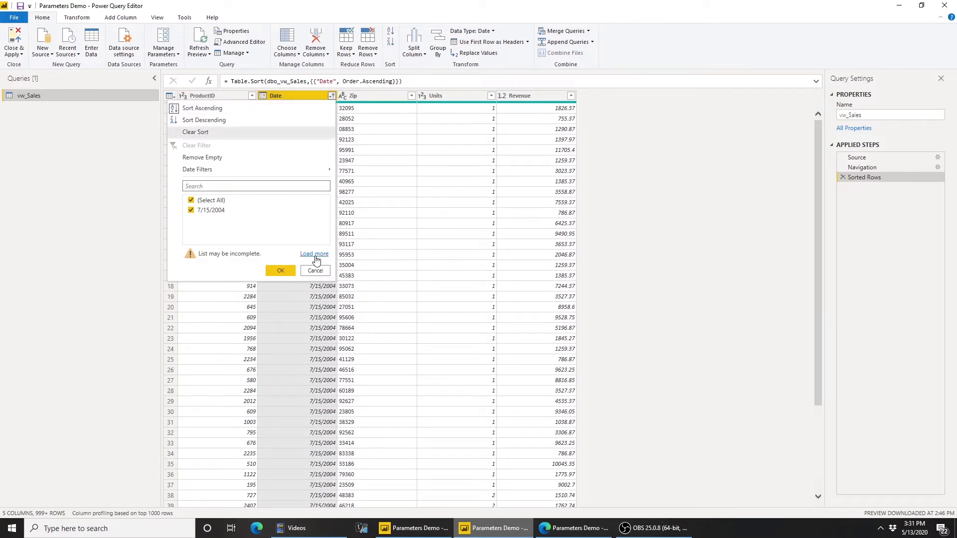
pyautogui.click(315, 259)
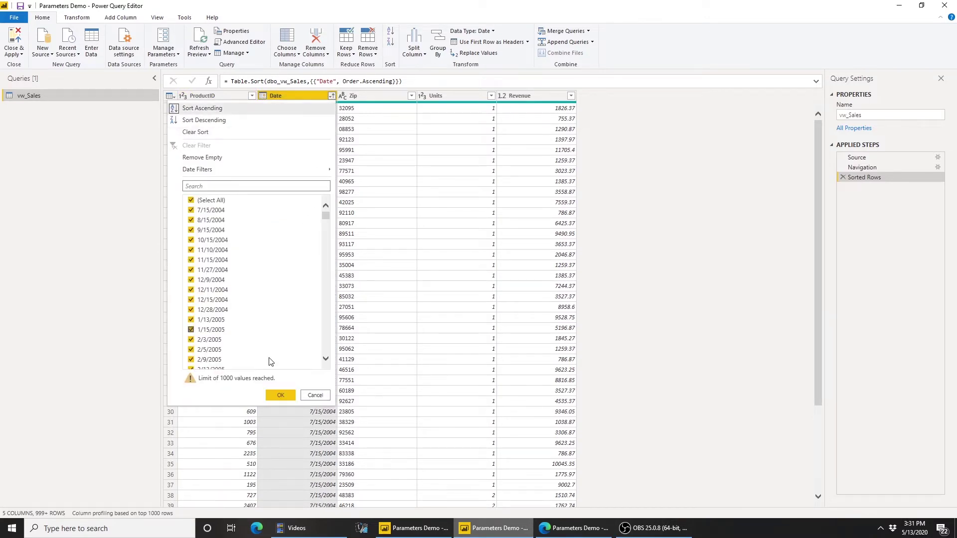
pyautogui.click(314, 396)
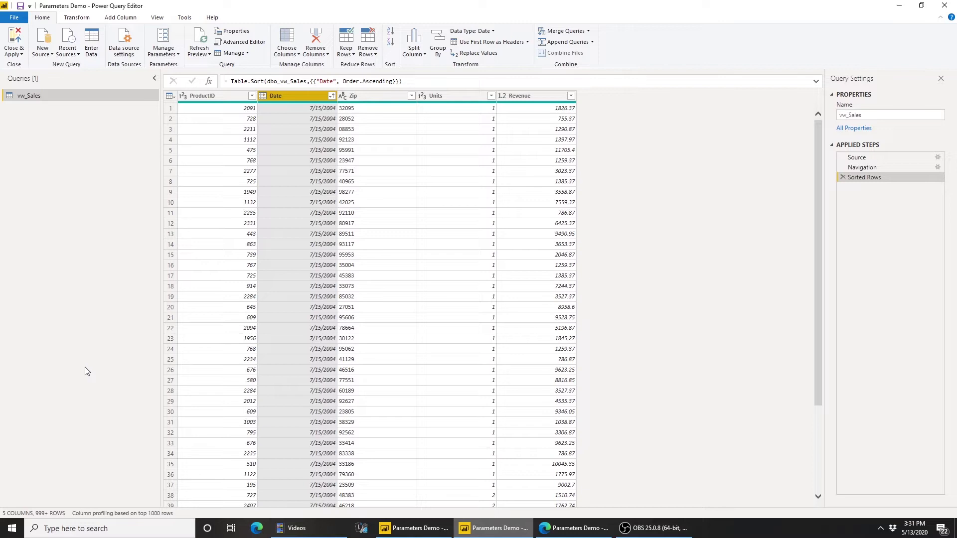
# Step: Filter vw_Sales to keep only rows with Date after 12/31/2015
pyautogui.click(330, 96)
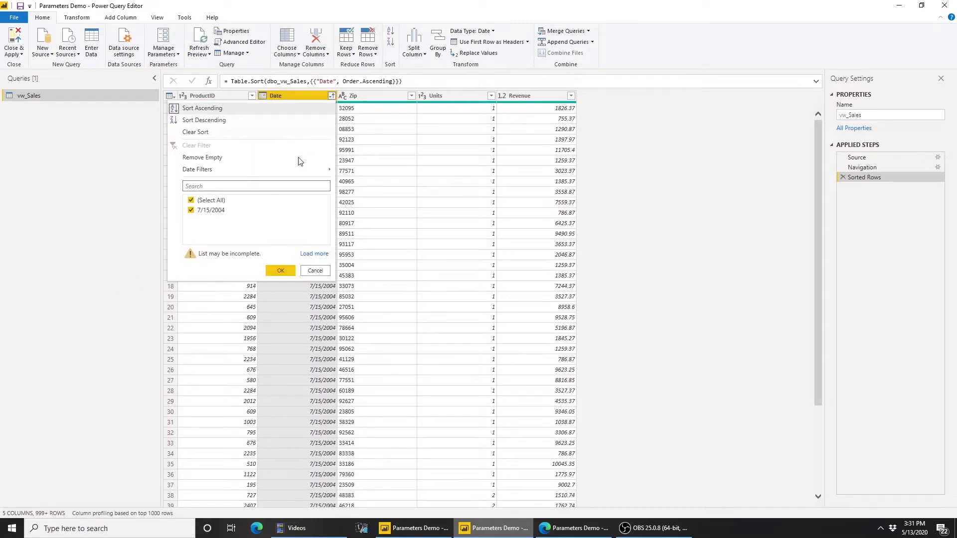
pyautogui.moveTo(297, 171)
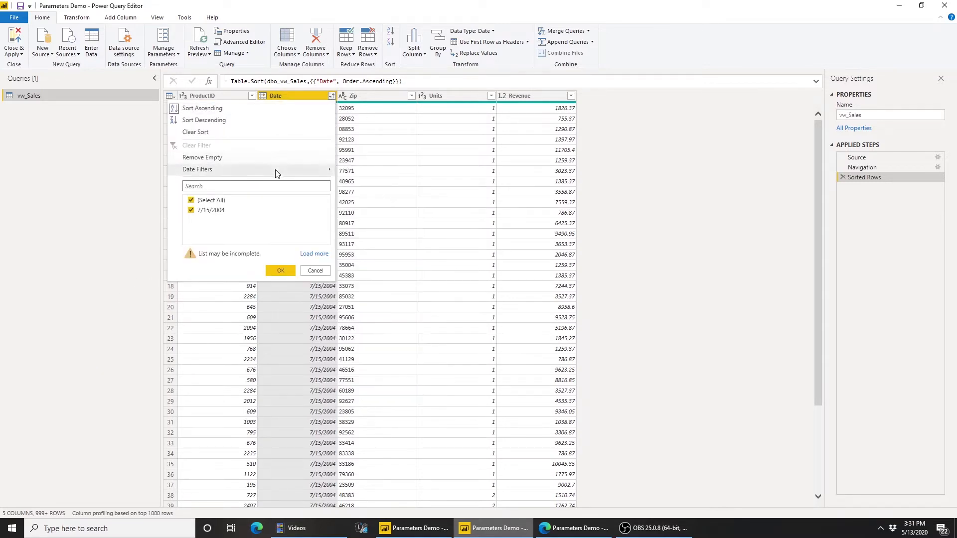
pyautogui.click(361, 197)
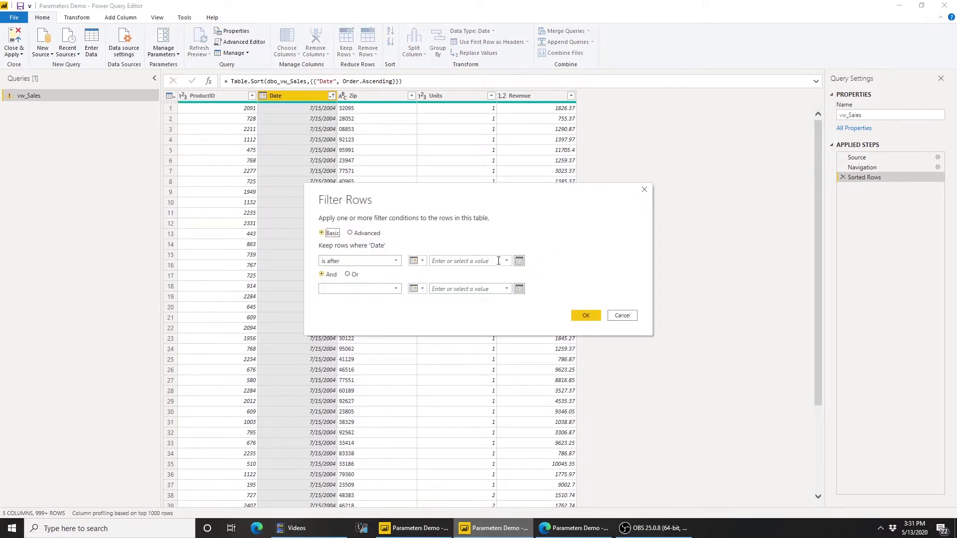
pyautogui.click(498, 260)
pyautogui.write('12/31/2015')
pyautogui.click(589, 316)
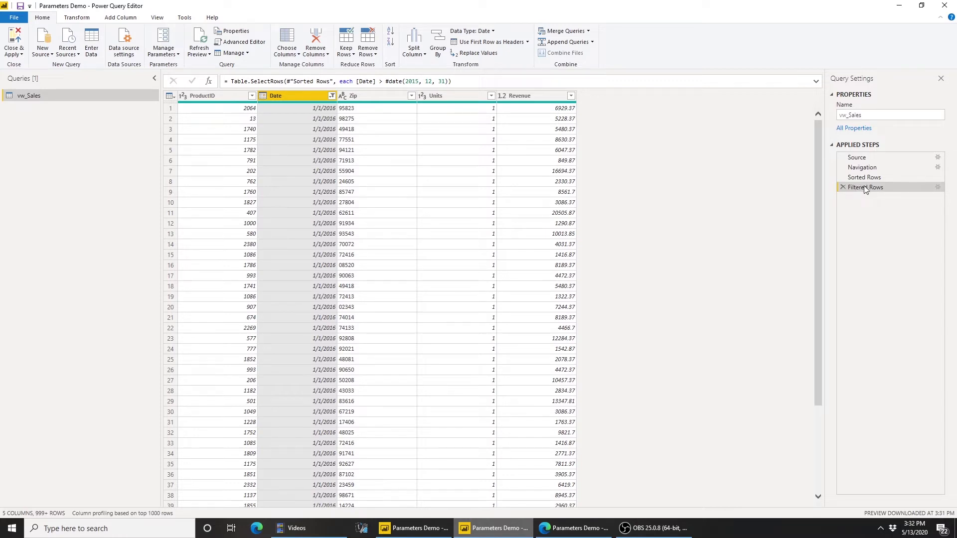
# Step: Inspect the hard-coded #date in the filter formula, leave it unchanged, and delete the Filtered Rows step
pyautogui.click(408, 84)
pyautogui.moveTo(451, 81); pyautogui.dragTo(395, 81)
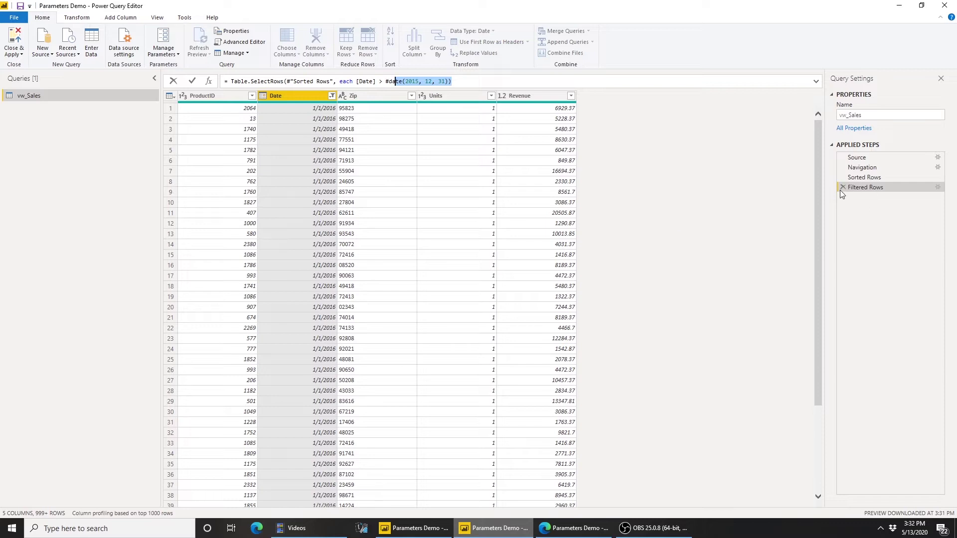
pyautogui.press('Escape')
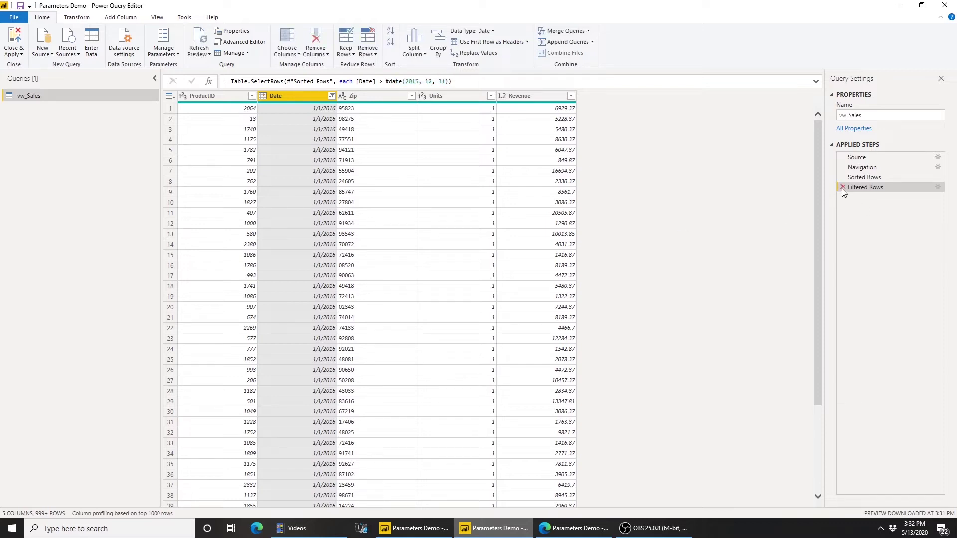
pyautogui.click(843, 187)
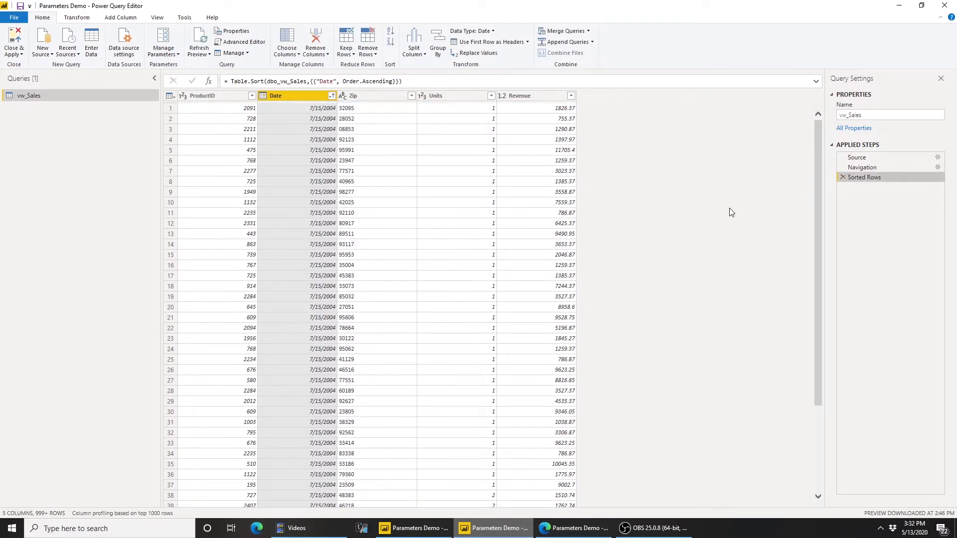
# Step: Start an 'After' date filter on the Date column and choose to create a new parameter
pyautogui.click(332, 96)
pyautogui.moveTo(337, 174)
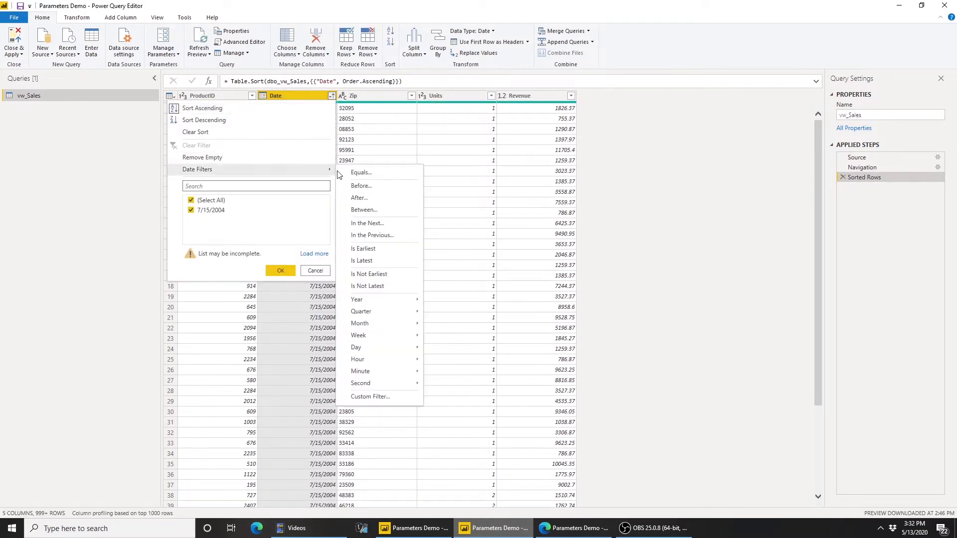
pyautogui.click(376, 201)
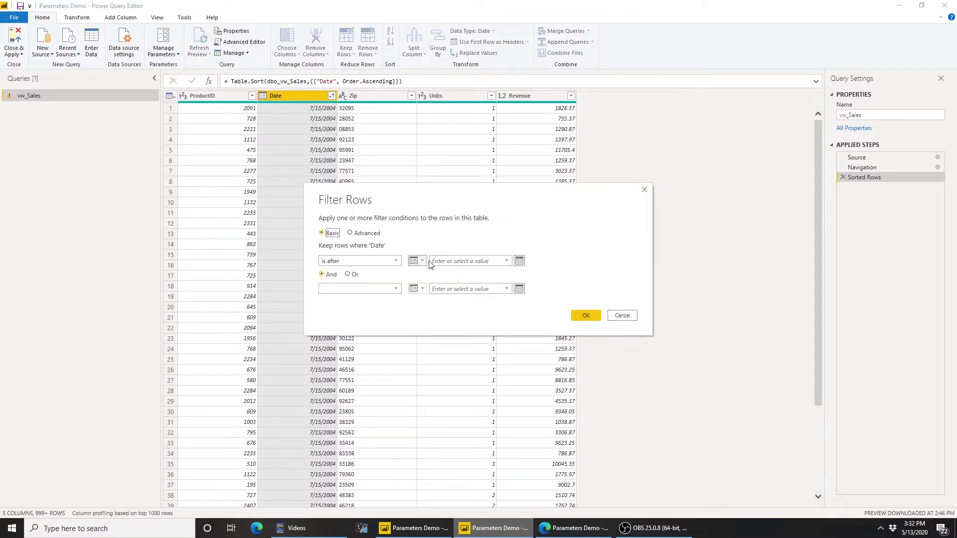
pyautogui.click(418, 261)
pyautogui.click(426, 294)
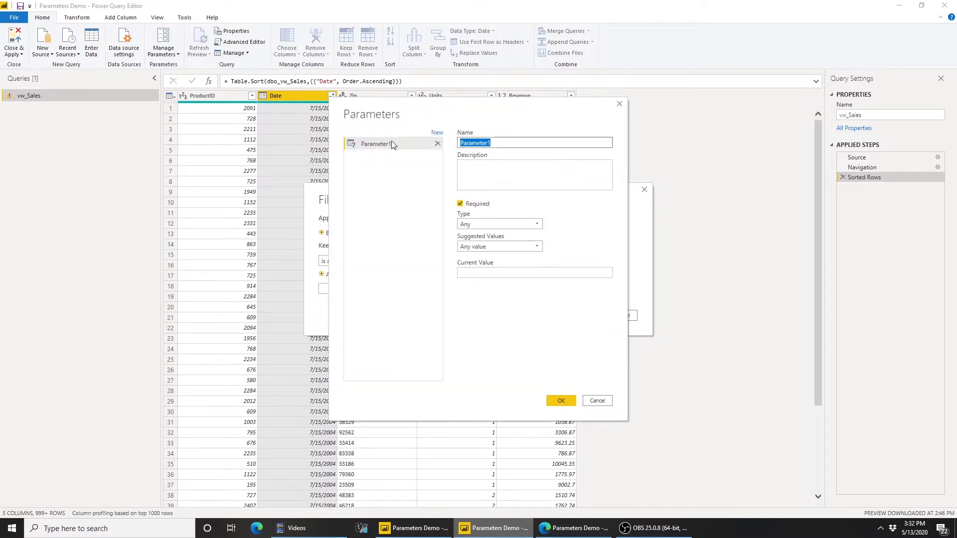
# Step: Define the StartDate parameter as type Date with current value 12/31/2015
pyautogui.write('StartDate')
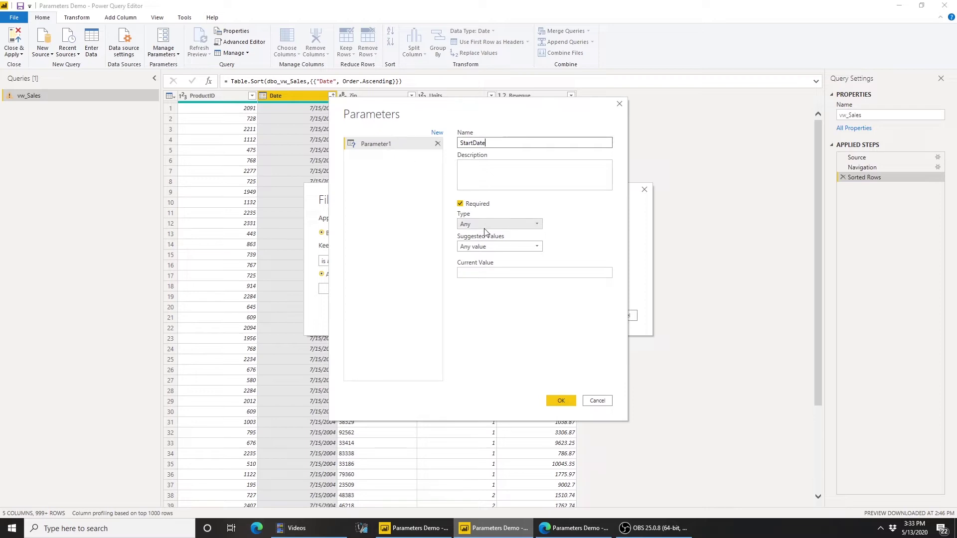
pyautogui.click(485, 224)
pyautogui.click(483, 265)
pyautogui.click(483, 272)
pyautogui.write('12/')
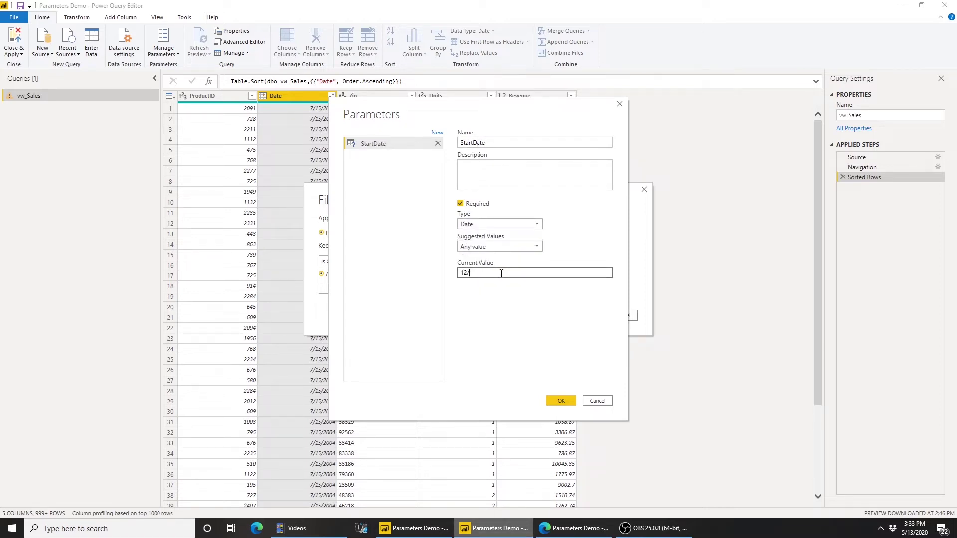
pyautogui.write('31/2015')
pyautogui.click(554, 399)
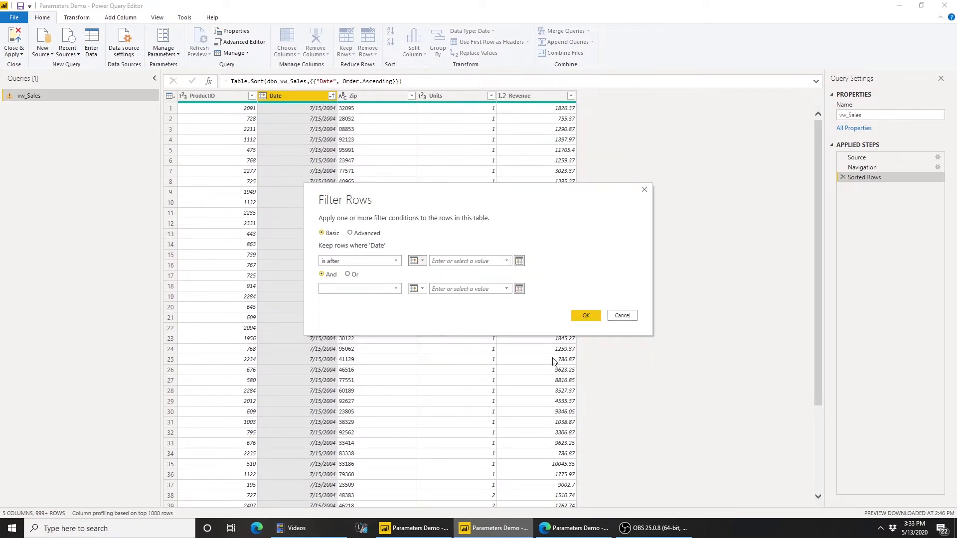
# Step: Apply the StartDate-based filter, then try StartDate 12/31/2017 and check vw_Sales
pyautogui.click(586, 316)
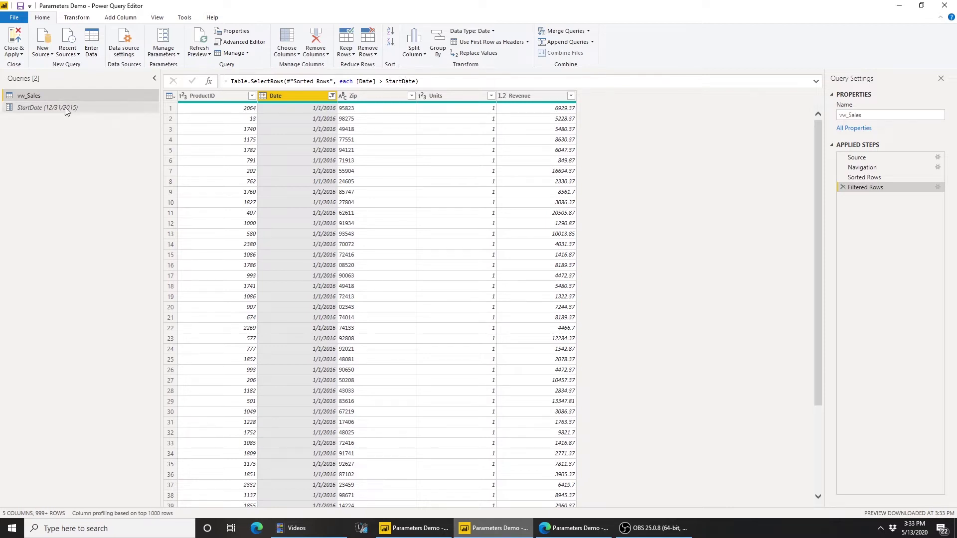
pyautogui.click(41, 107)
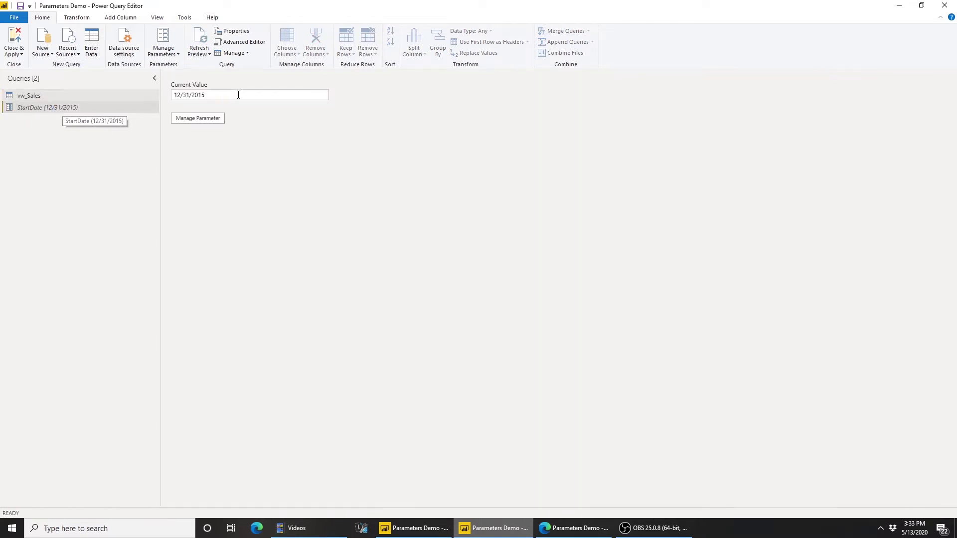
pyautogui.click(244, 96)
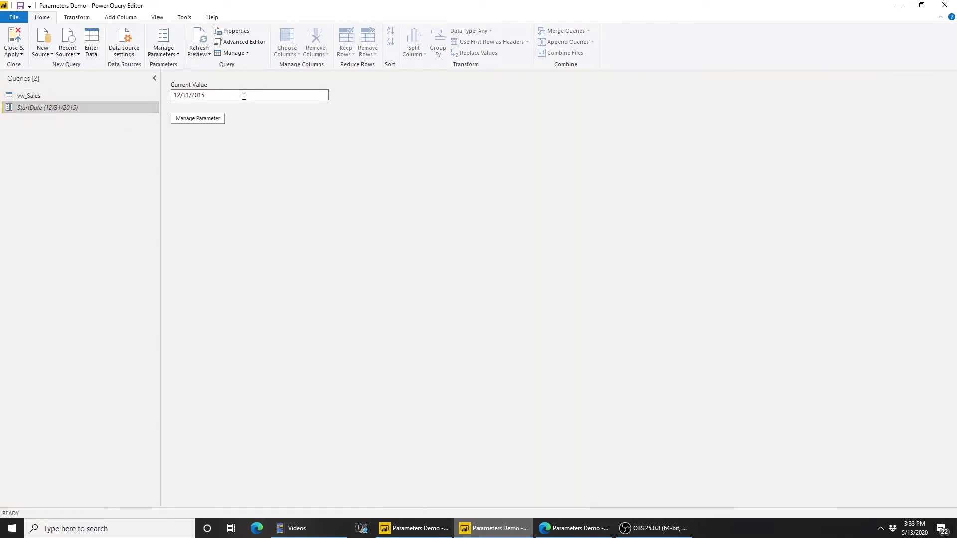
pyautogui.press('BackSpace')
pyautogui.write('7')
pyautogui.click(42, 95)
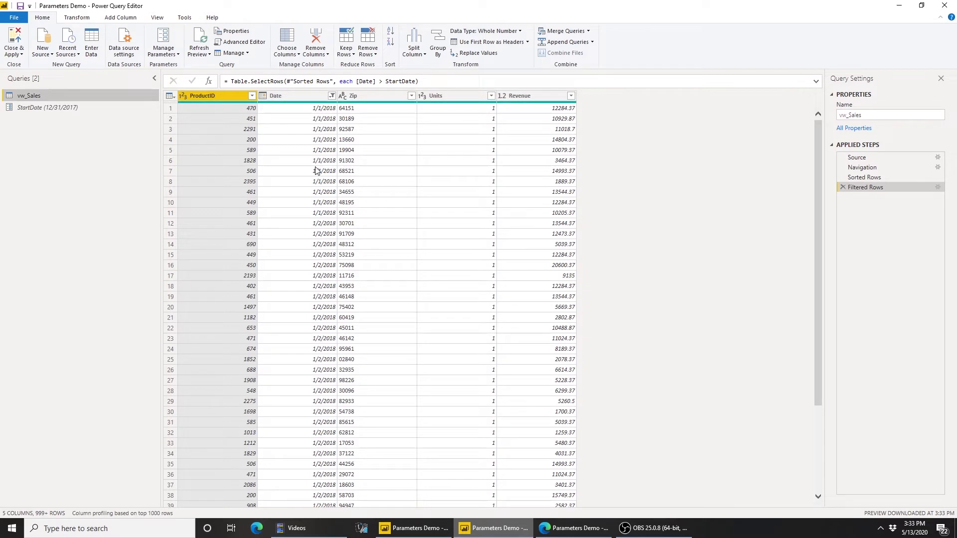
# Step: Change StartDate to 12/31/2016, then back to 12/31/2015, checking vw_Sales after each change
pyautogui.click(65, 111)
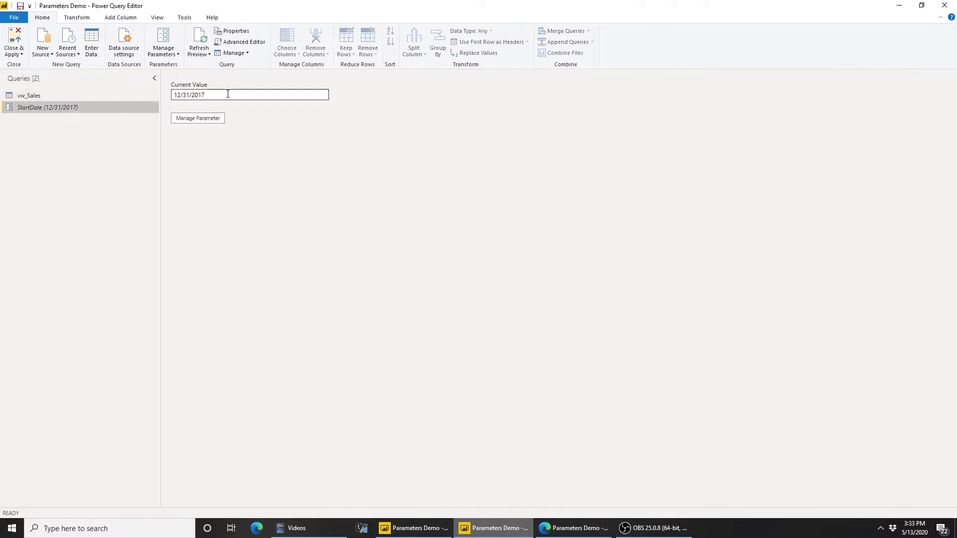
pyautogui.click(228, 95)
pyautogui.write('6')
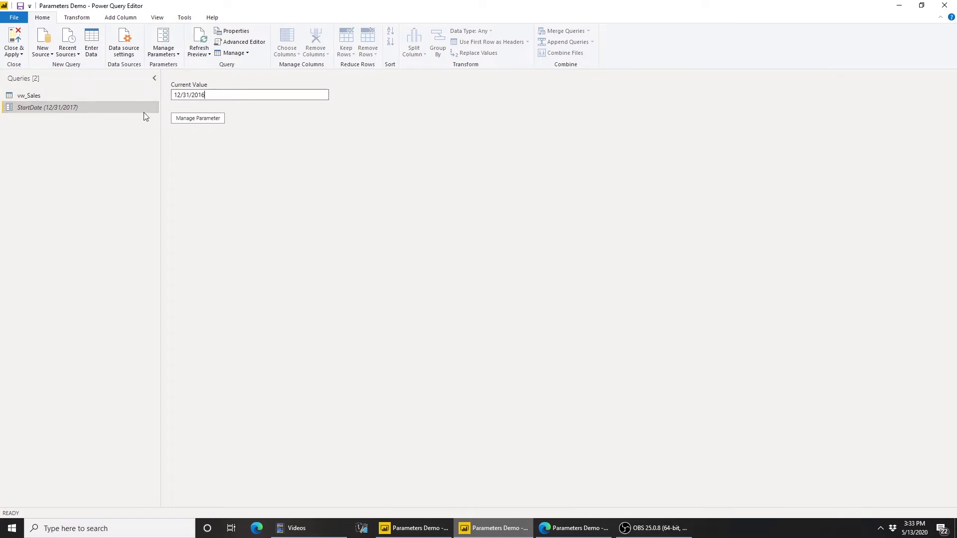
pyautogui.click(29, 96)
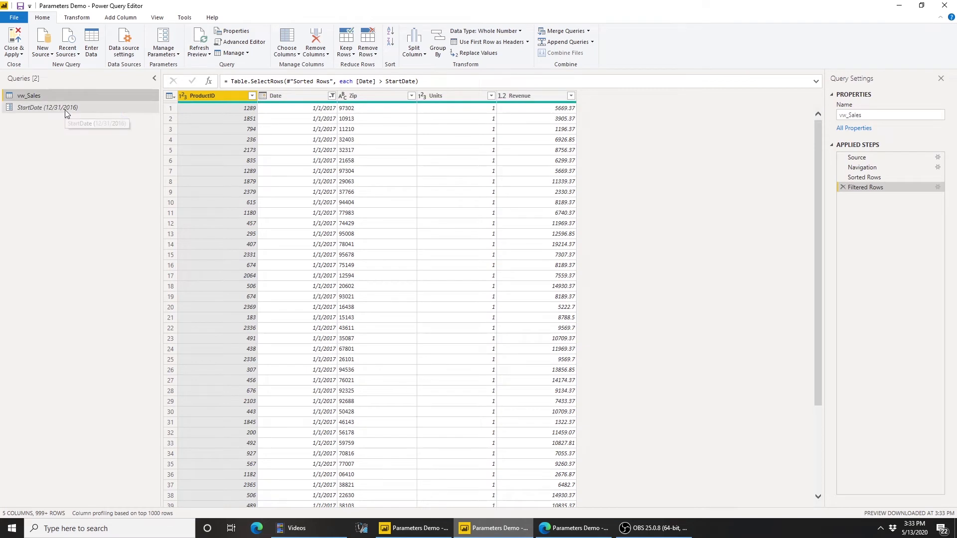
pyautogui.click(65, 109)
pyautogui.click(224, 98)
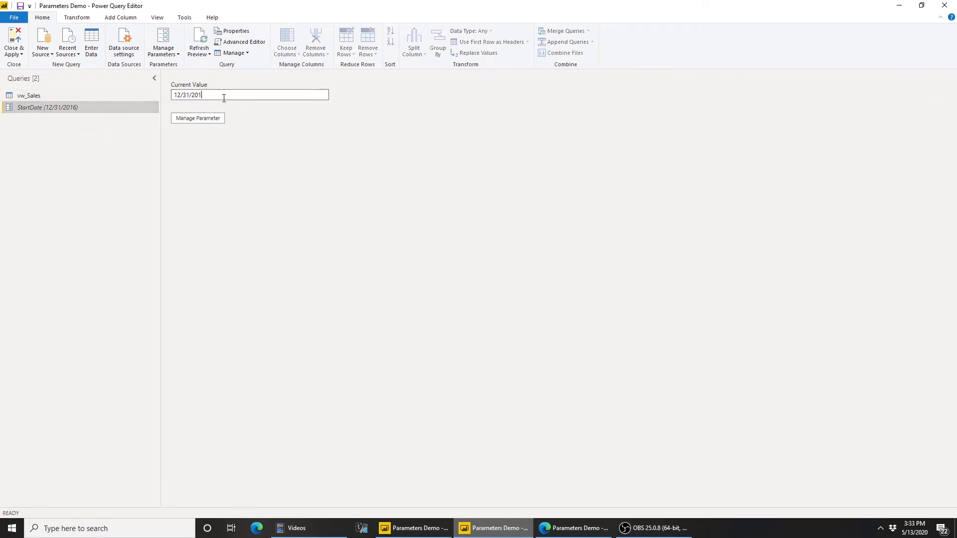
pyautogui.write('5')
pyautogui.click(51, 96)
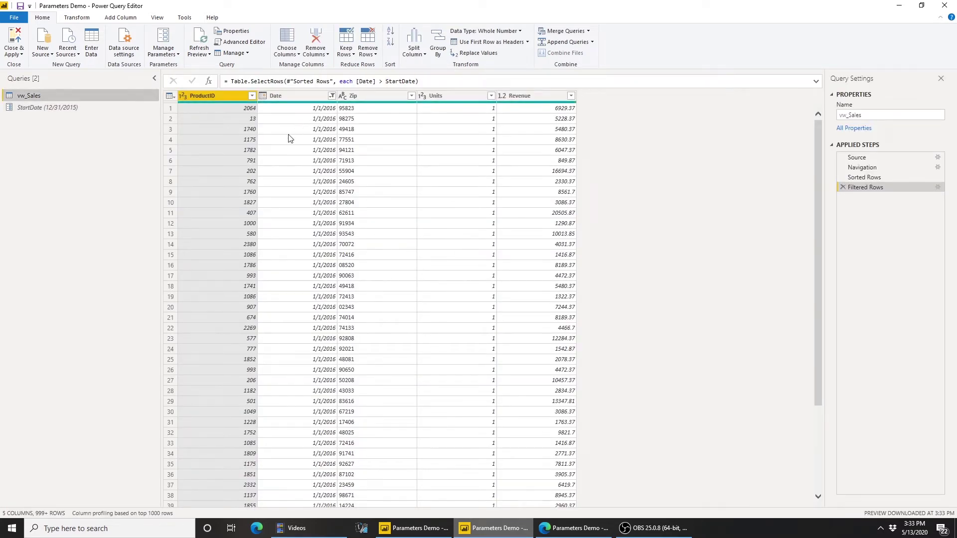
# Step: Apply query changes, chart Revenue by Date year, and enlarge the column chart across the page
pyautogui.click(20, 54)
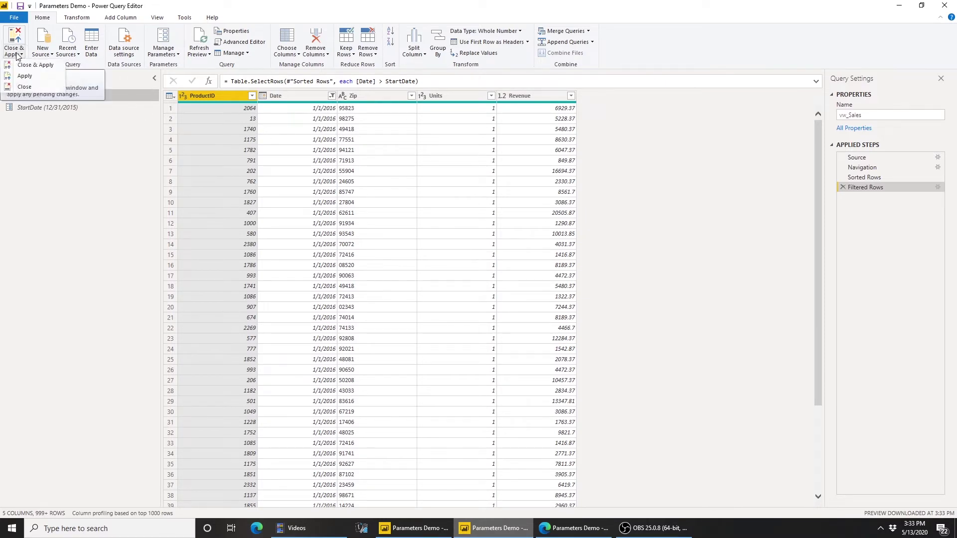
pyautogui.click(22, 65)
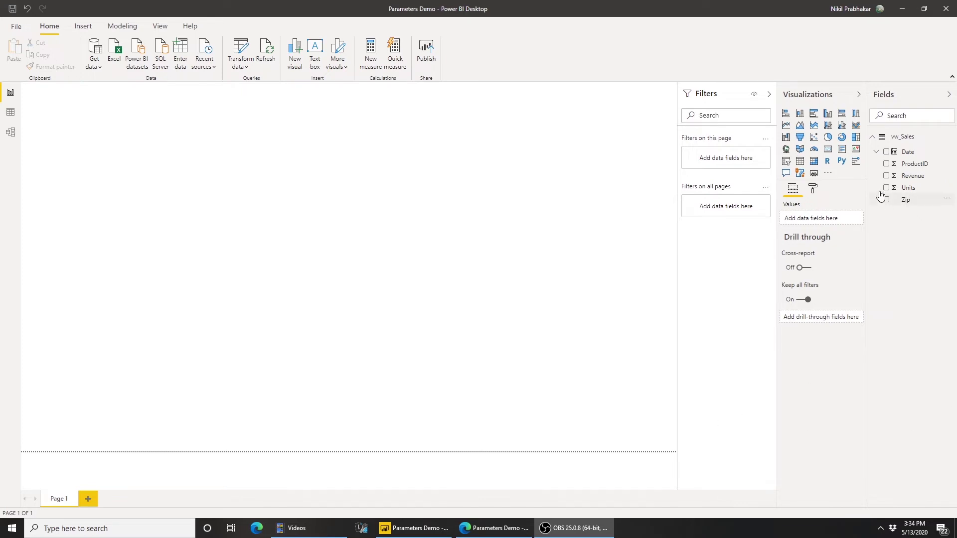
pyautogui.click(888, 177)
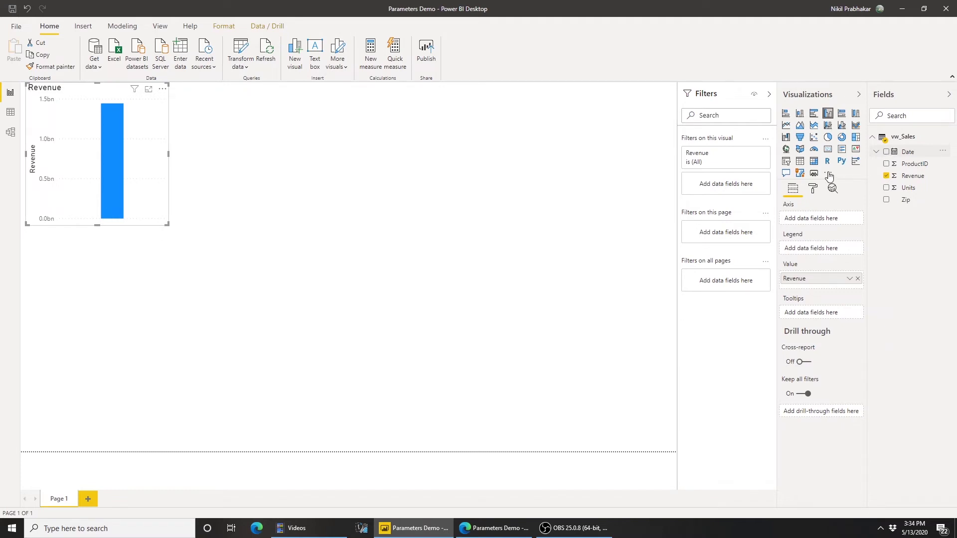
pyautogui.click(886, 152)
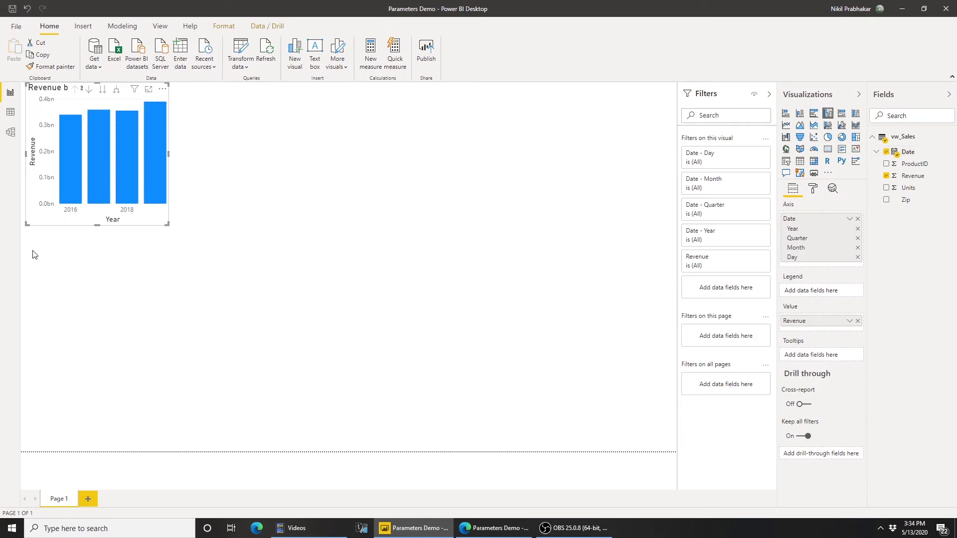
pyautogui.moveTo(167, 225); pyautogui.dragTo(410, 383)
pyautogui.moveTo(490, 414); pyautogui.dragTo(590, 431)
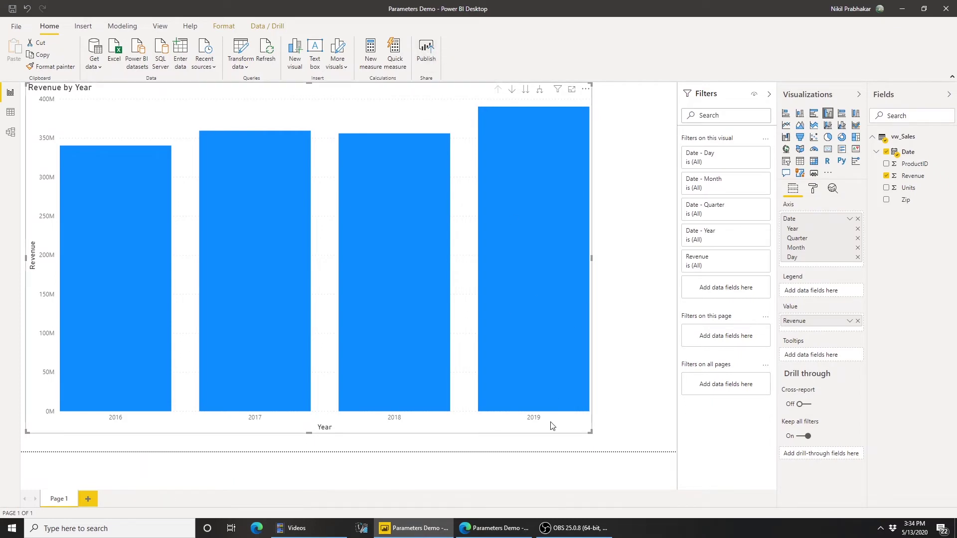
# Step: View the published Revenue by Year report in the browser, then go to the KnowledgeBank workspace
pyautogui.click(505, 532)
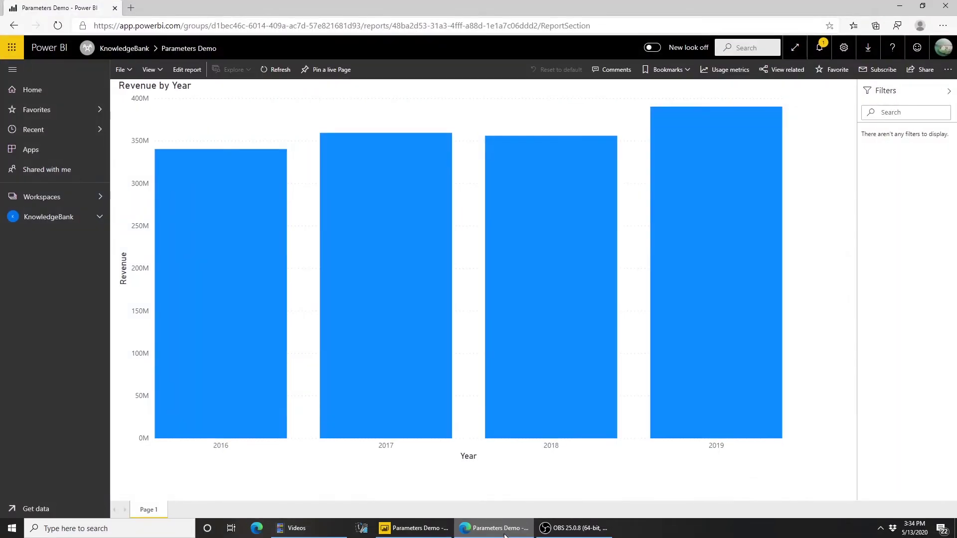
pyautogui.moveTo(517, 280)
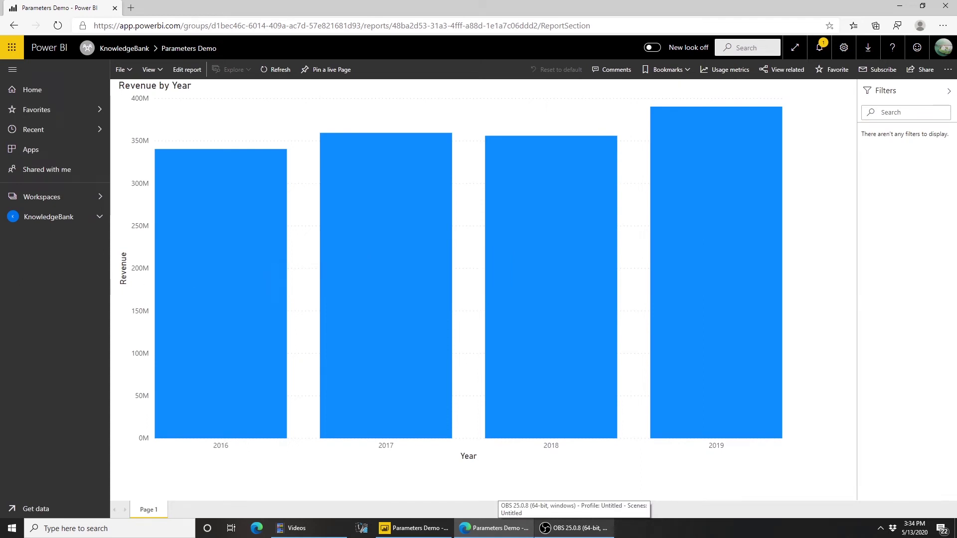
pyautogui.click(55, 223)
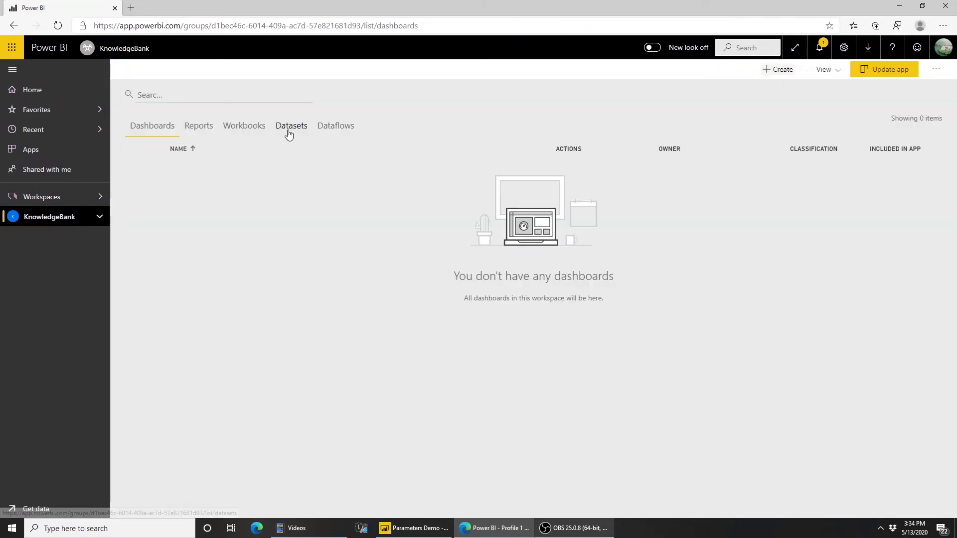
# Step: In the Parameters Demo dataset settings, change StartDate to 12/31/2003 and apply it
pyautogui.click(275, 130)
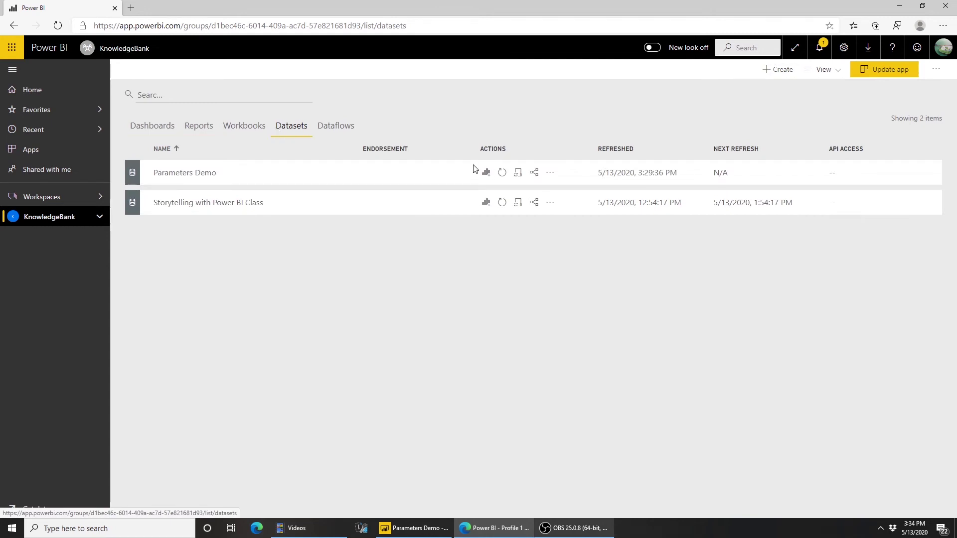
pyautogui.click(517, 178)
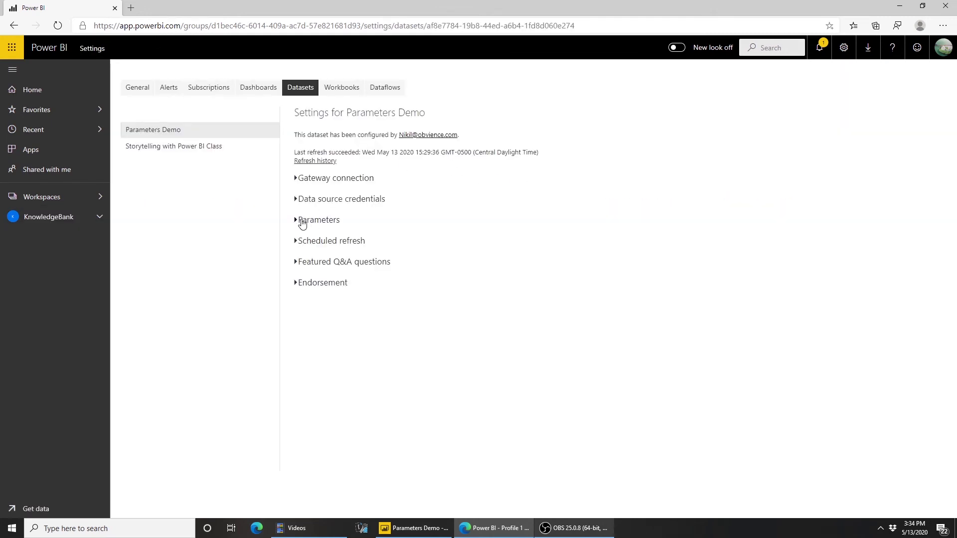
pyautogui.click(309, 222)
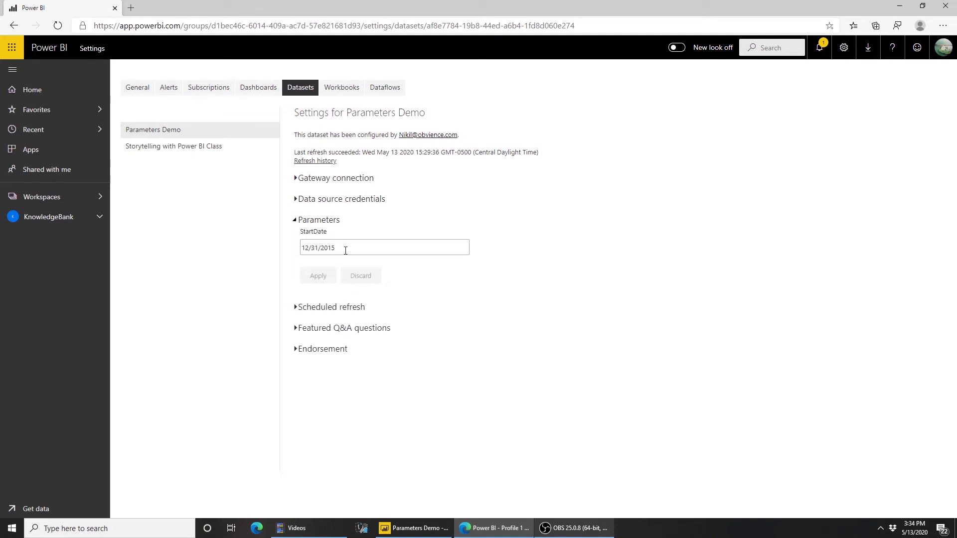
pyautogui.click(345, 249)
pyautogui.press('BackSpace')
pyautogui.press('BackSpace')
pyautogui.write('03')
pyautogui.click(325, 281)
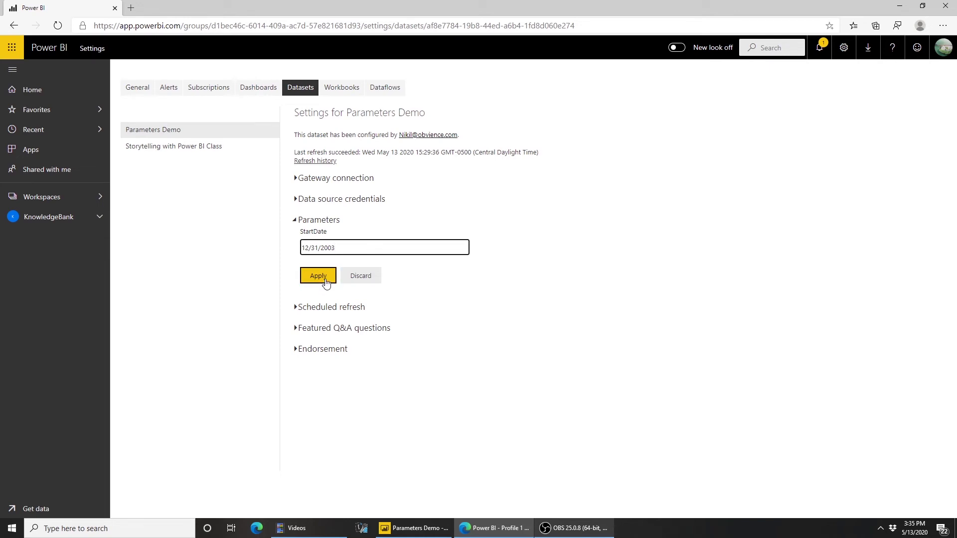
pyautogui.click(325, 284)
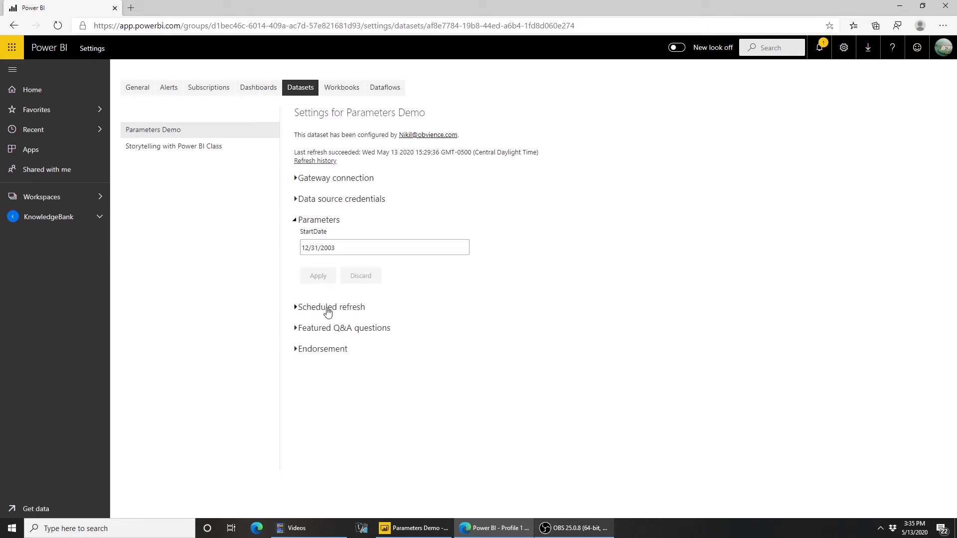
# Step: Return to the KnowledgeBank workspace and open the Parameters Demo report from its Reports list
pyautogui.click(58, 224)
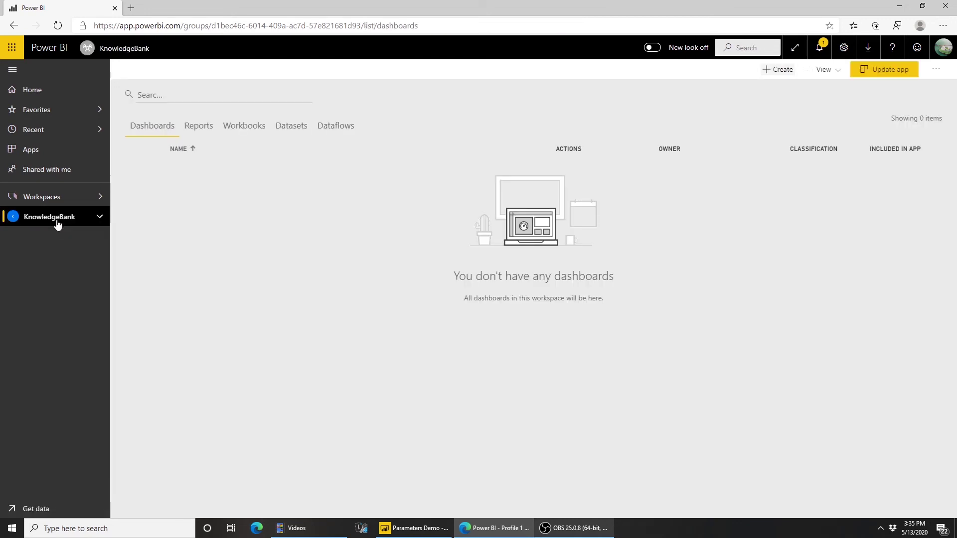
pyautogui.click(293, 127)
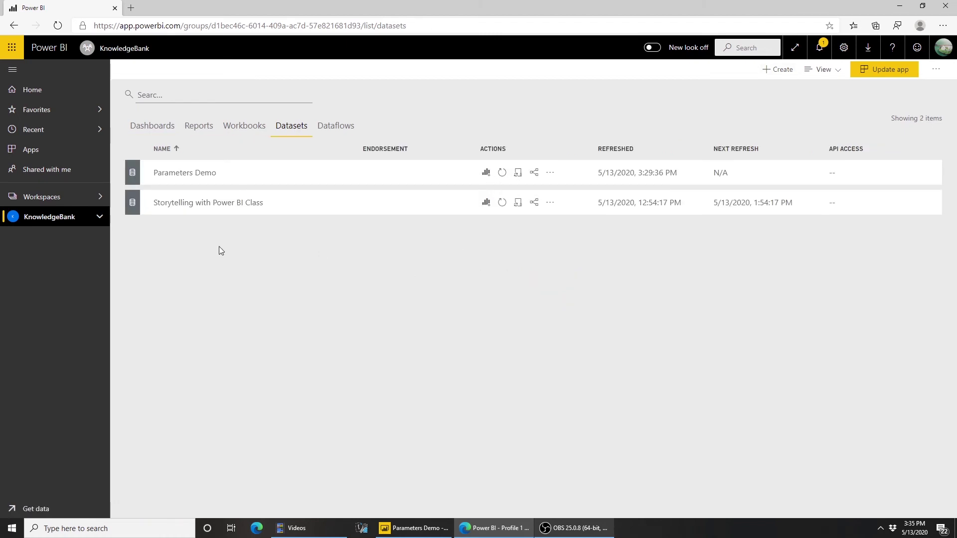
pyautogui.click(201, 131)
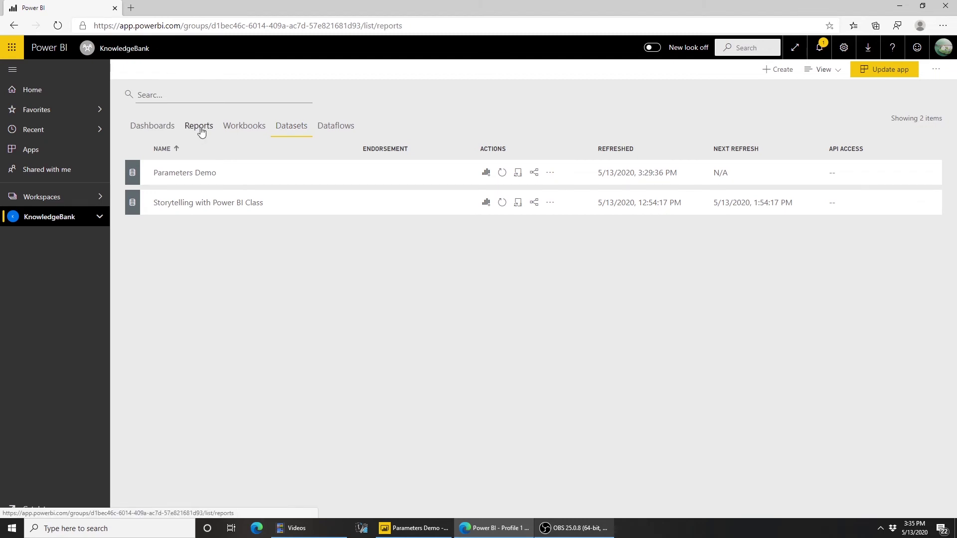
pyautogui.click(200, 180)
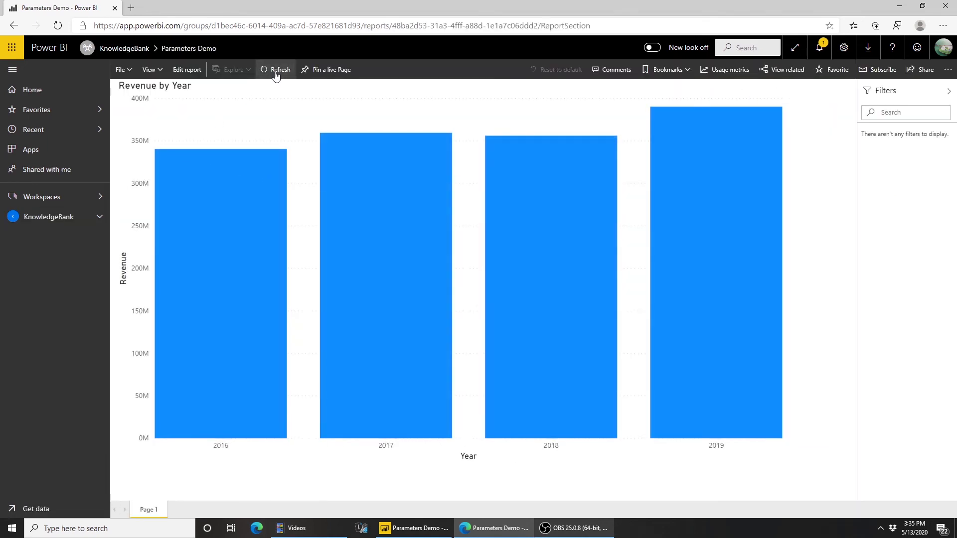
pyautogui.click(276, 72)
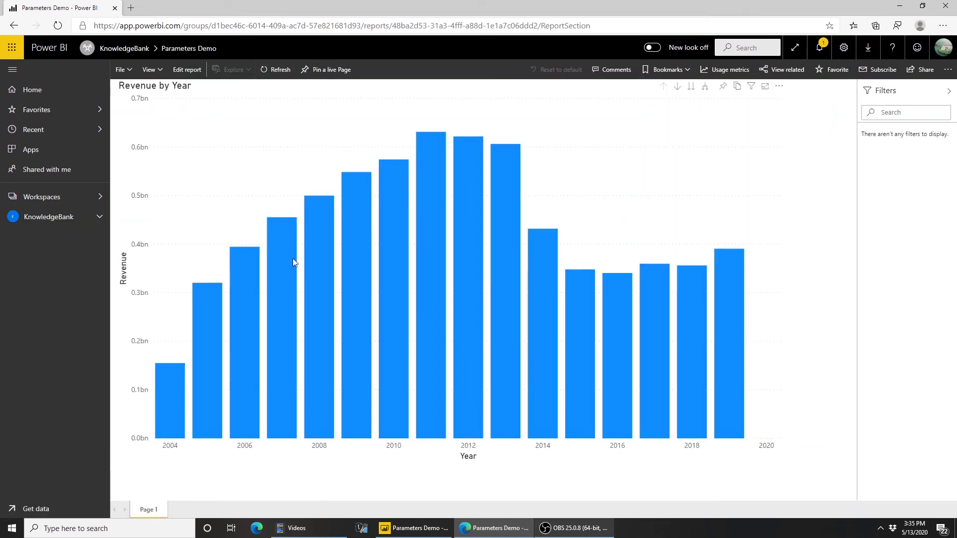